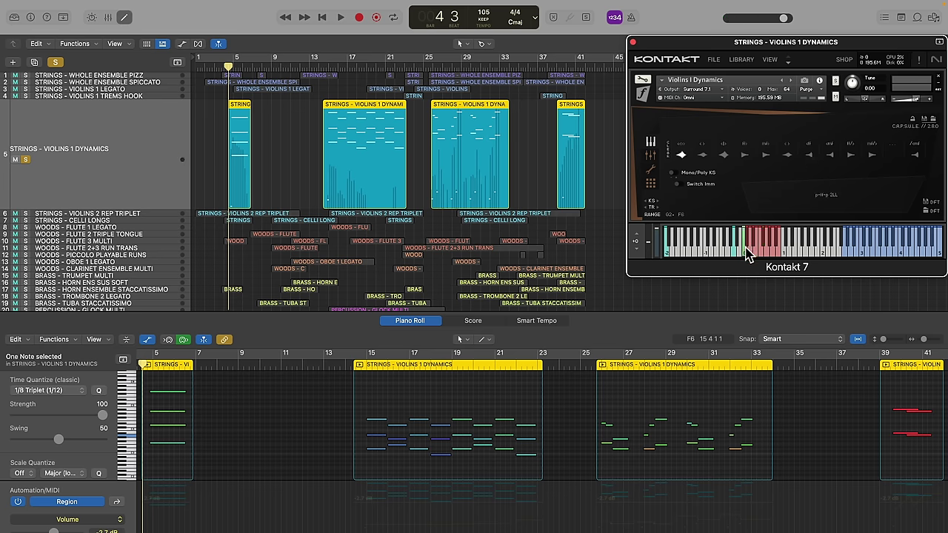
Display the Ch. 1: Modulation data for Violins 1 Dynamics and play its second region, checking the notes and keyswitches.
left_click(119, 518)
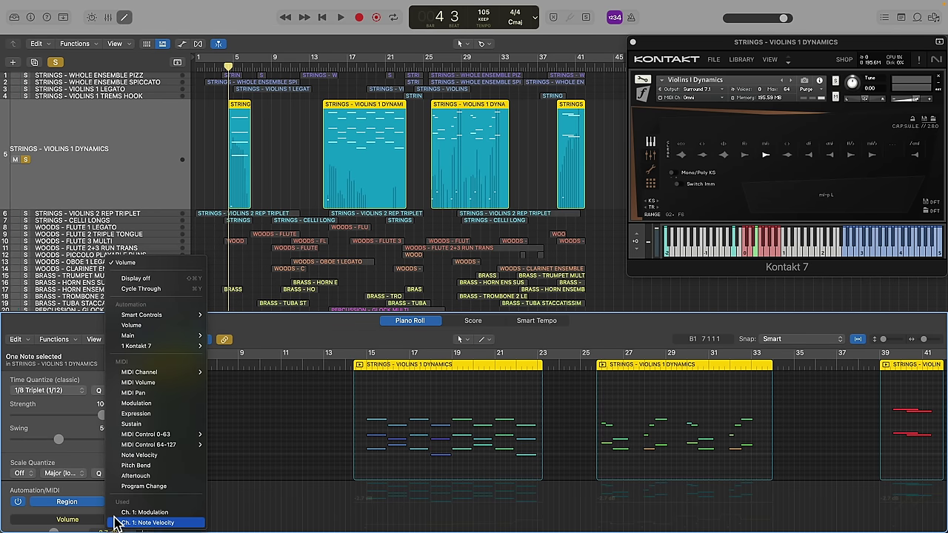
left_click(146, 410)
left_click(352, 366)
key("space")
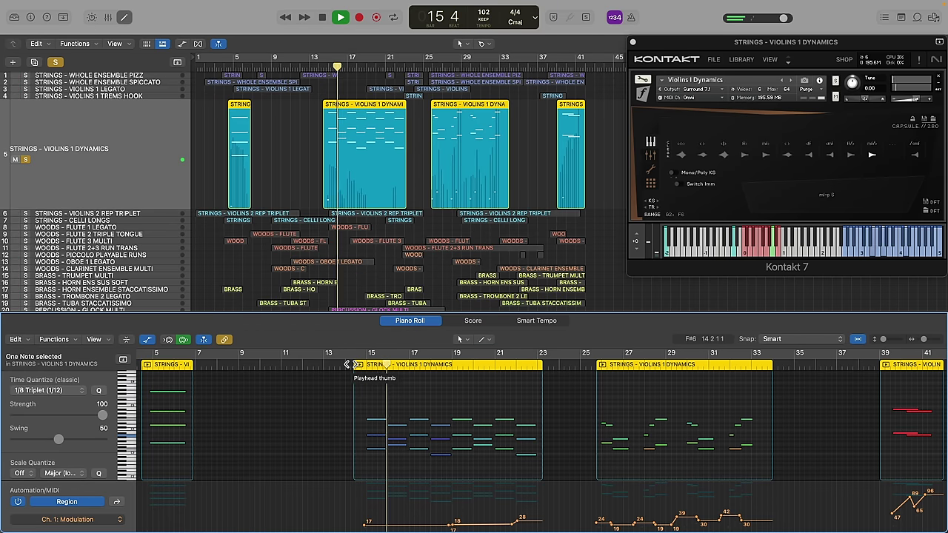
scroll(447, 431, "down", 2)
scroll(447, 432, "down", 2)
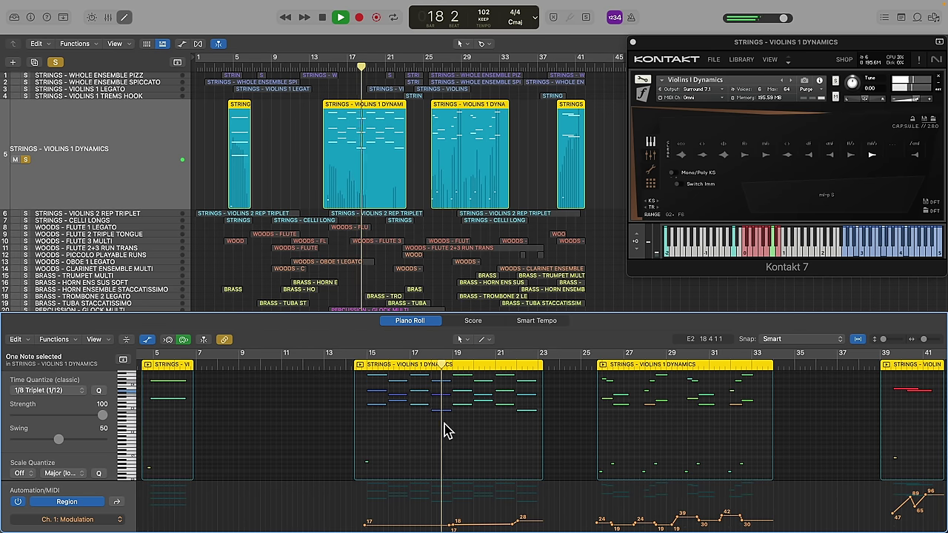
key("space")
Play the third Violins 1 Dynamics region and the last one from about bar 39.
double_click(592, 369)
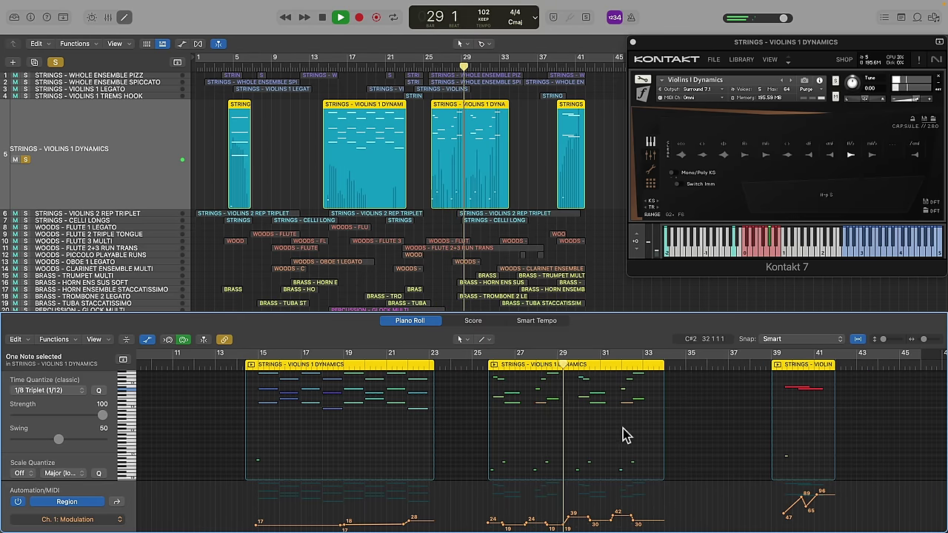
left_click(775, 354)
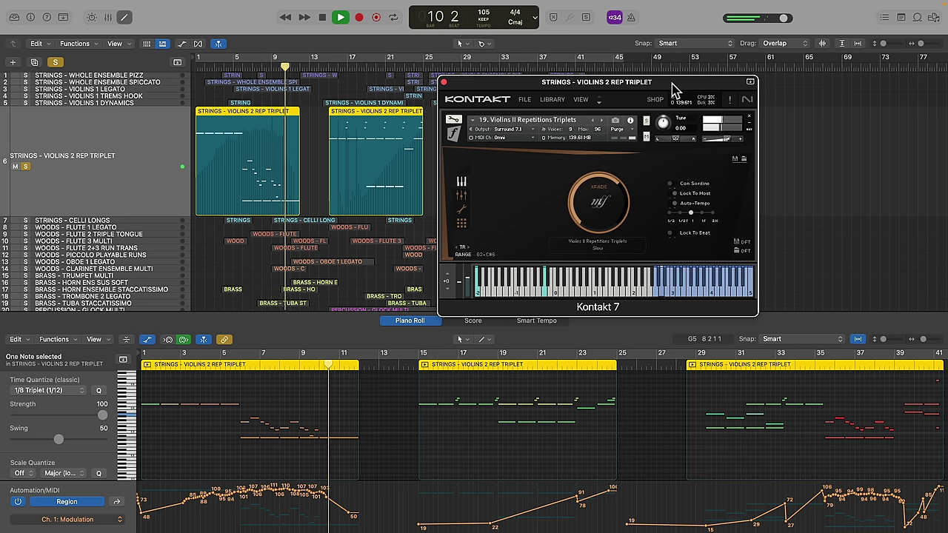
Stop playback and filter the Berlin Strings library of the Violins 2 Rep Triplet instrument to all sub banks of TM Patches.
key("space")
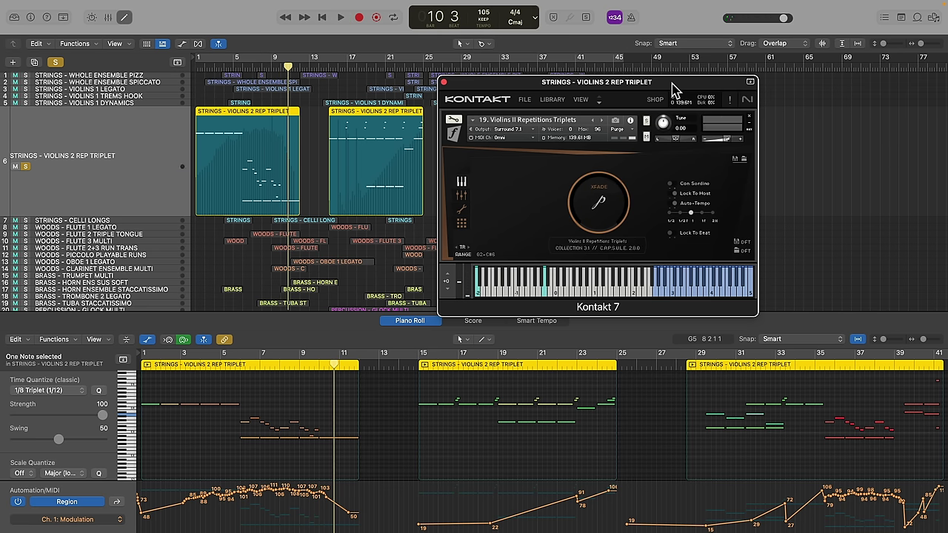
left_click(553, 100)
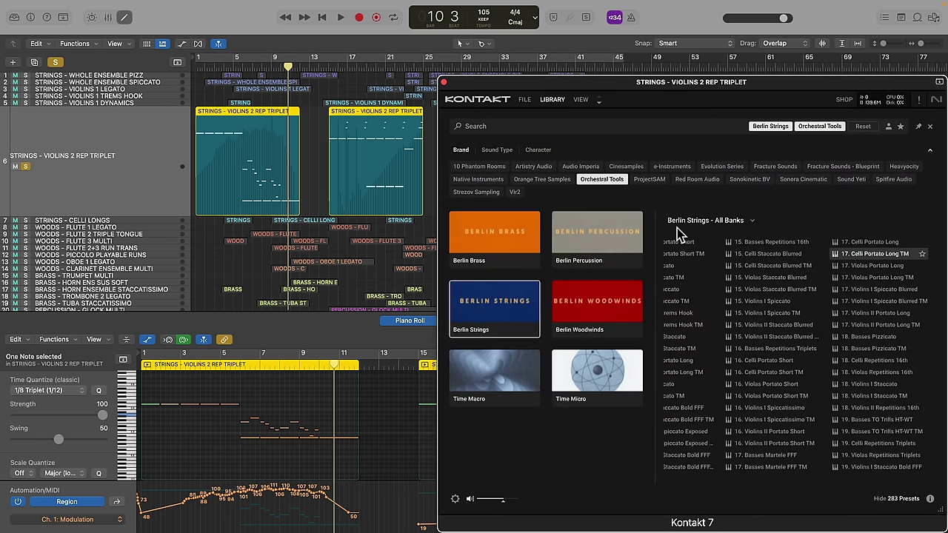
left_click(749, 222)
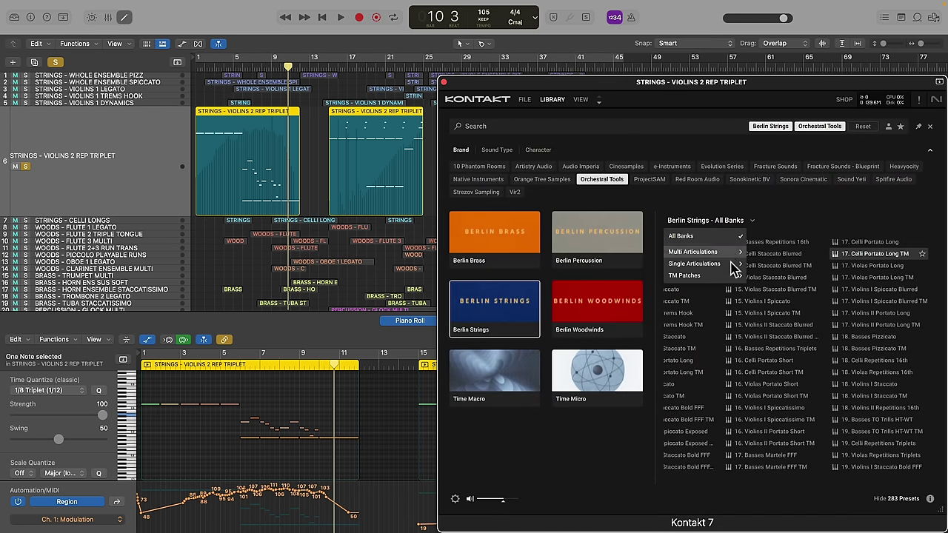
mouse_move(731, 280)
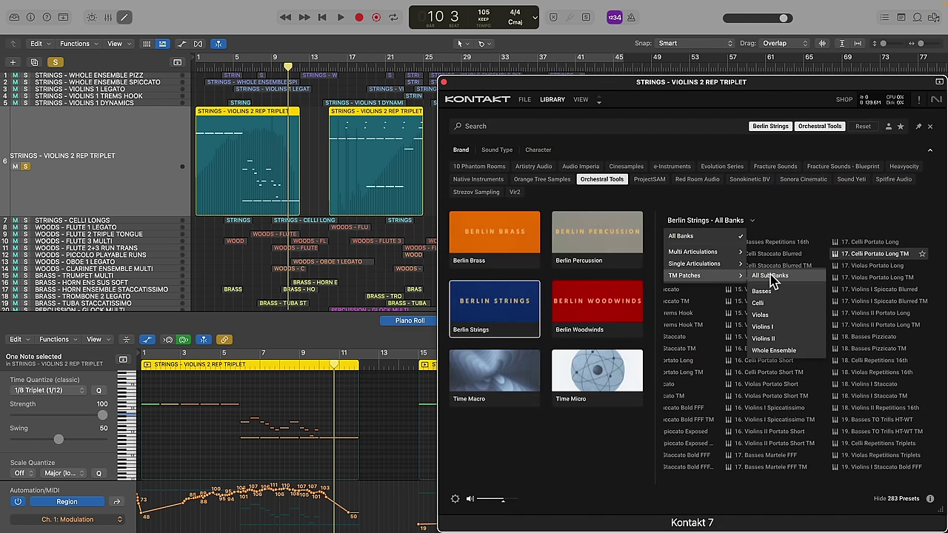
left_click(771, 277)
scroll(773, 345, "right", 2)
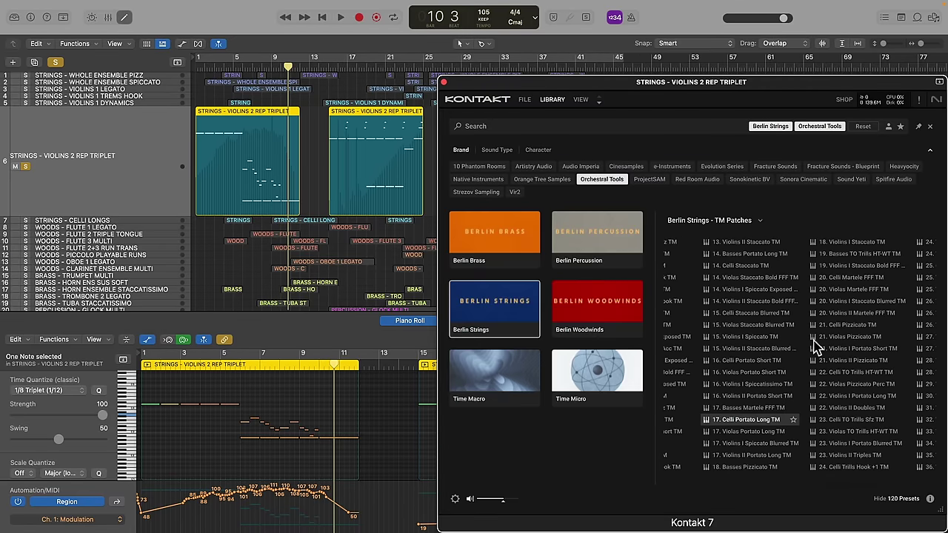
Browse the Berlin Strings TM patches, audition 23. Violas TO Trills HT-WT TM, and close the library browser.
scroll(839, 320, "right", 2)
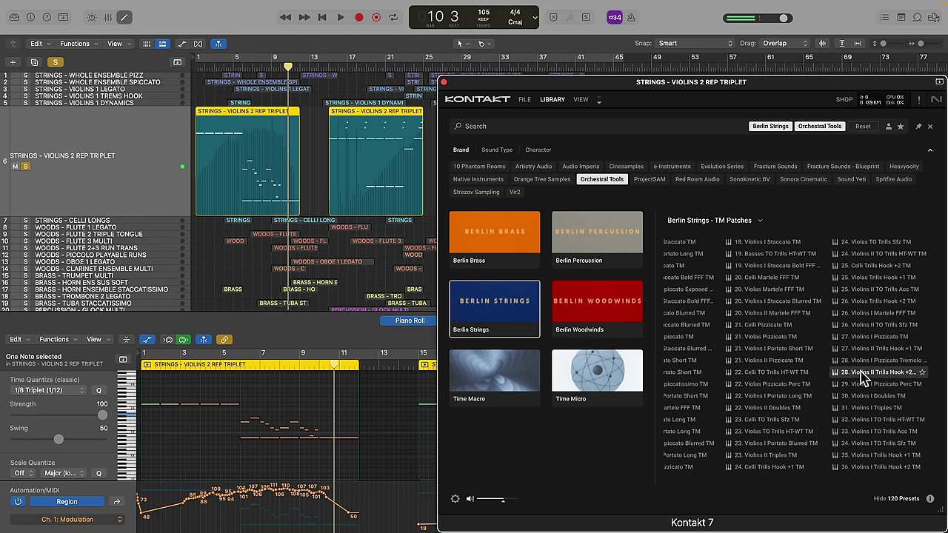
left_click(797, 435)
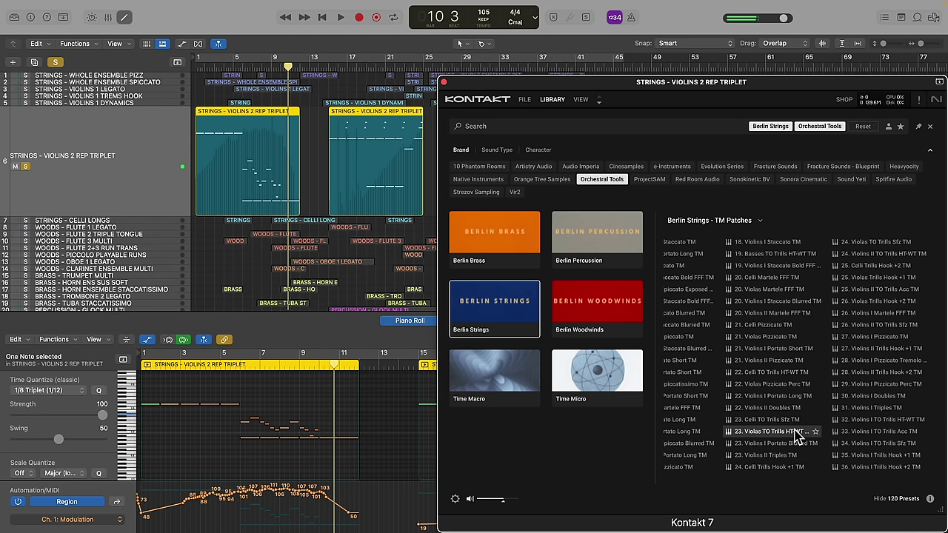
left_click(556, 101)
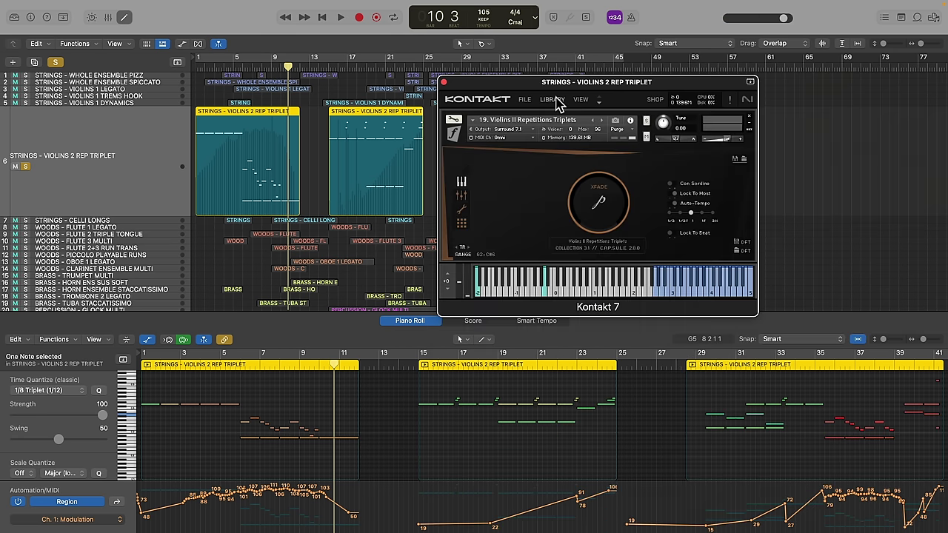
Play the last Violins 2 Rep Triplet region, as well as the first two Celli Longs regions from bars 4 and 10.
double_click(825, 366)
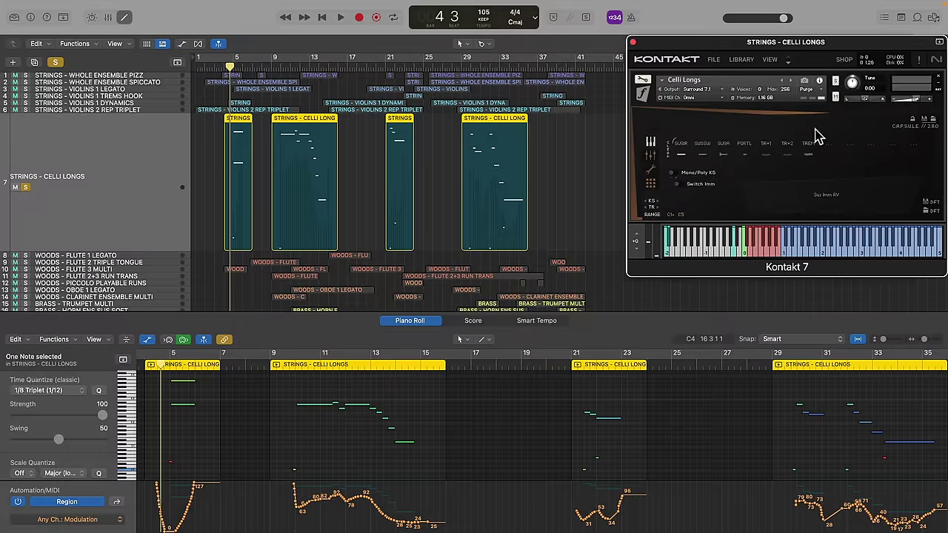
key("space")
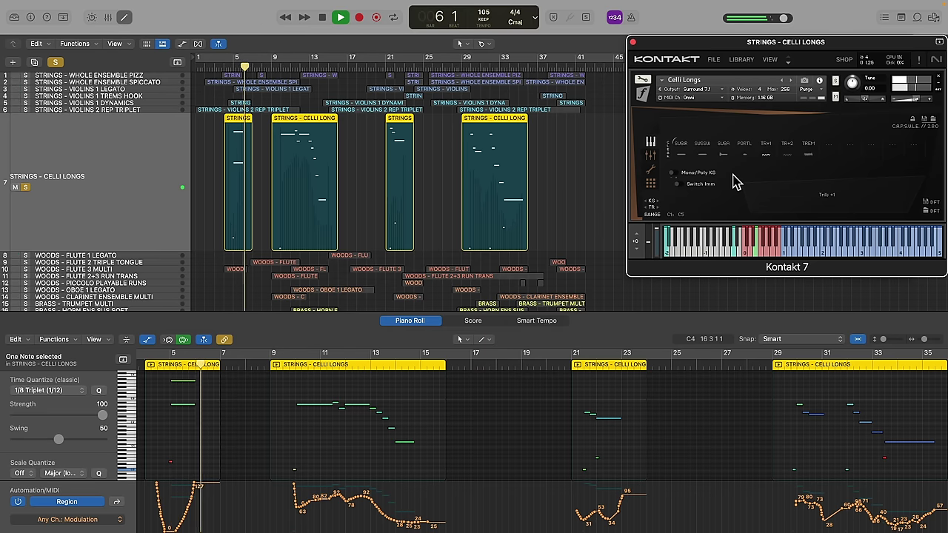
left_click(293, 365)
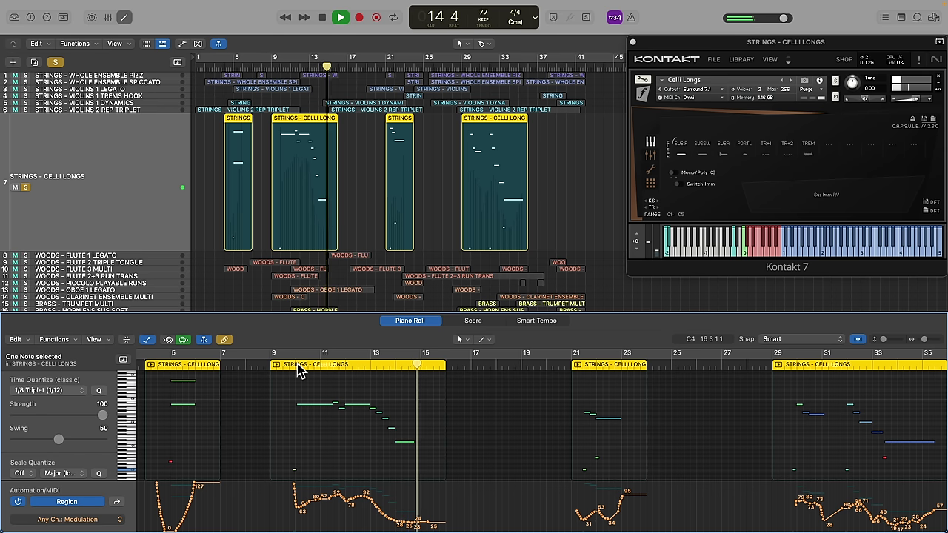
key("space")
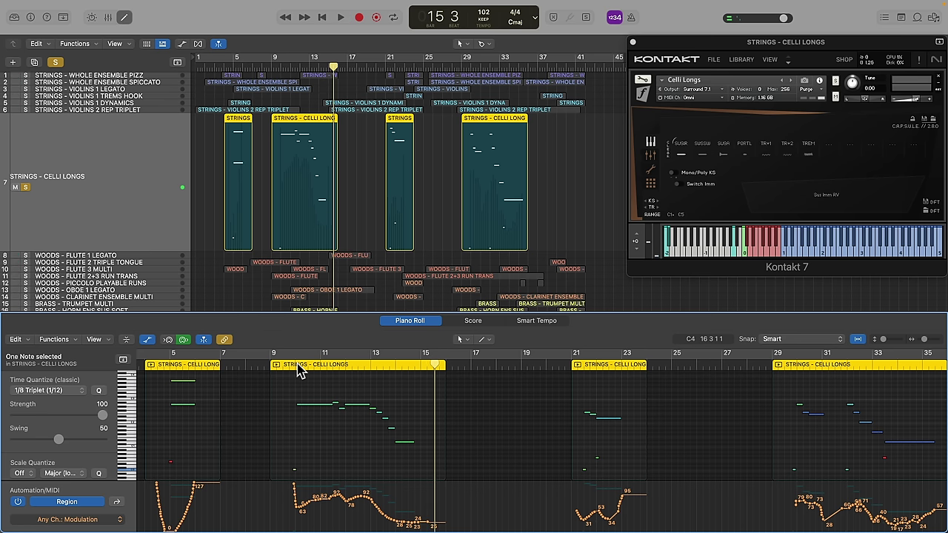
Examine the additional articulations offered for an empty slot of the Celli Longs instrument, including the repetitions.
left_click(831, 151)
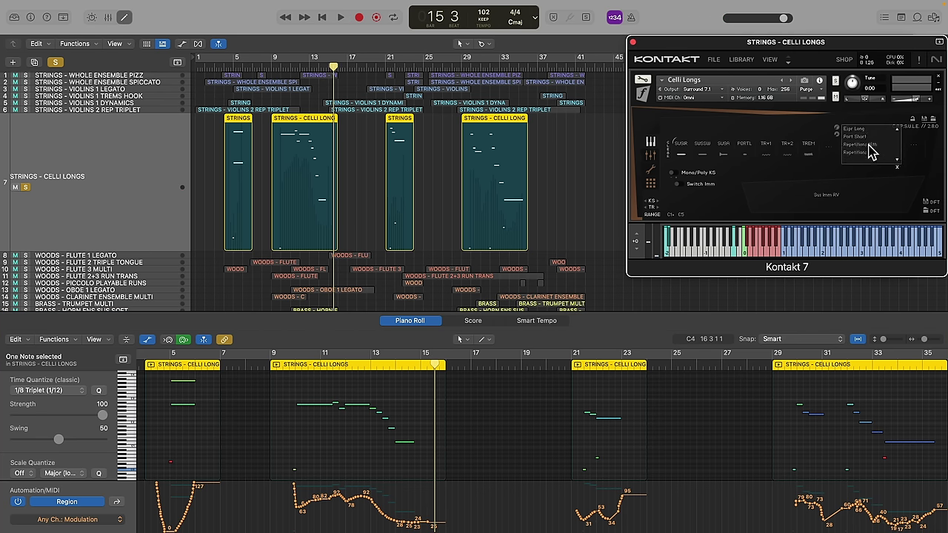
left_click(872, 150)
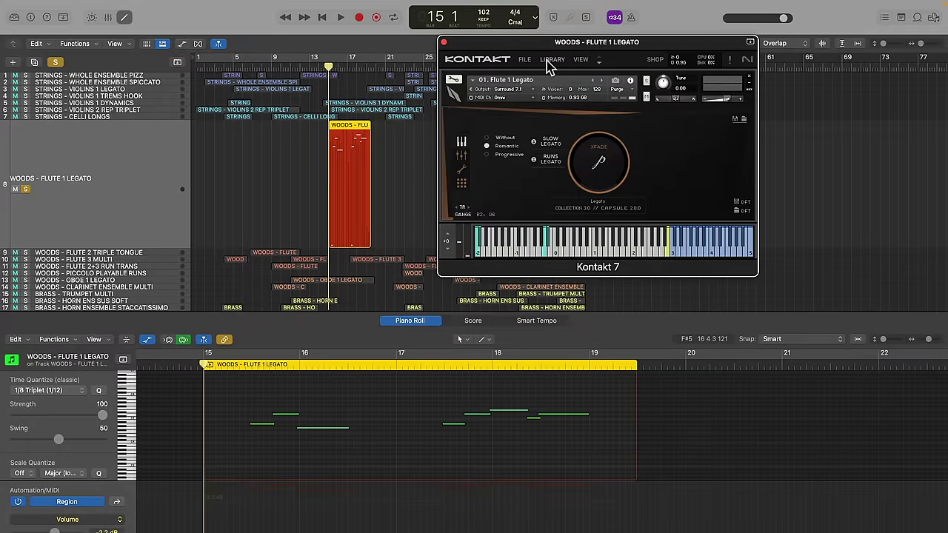
Open the library from the Flute 1 Legato instrument and audition Berlin Woodwinds oboe, clarinet, English horn and Flute 1 Staccato TM presets.
left_click(549, 62)
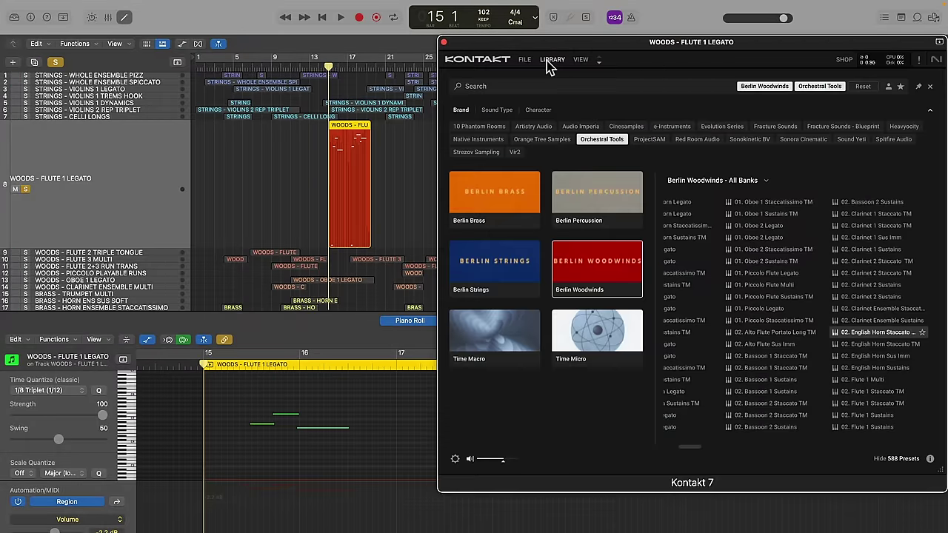
left_click(763, 226)
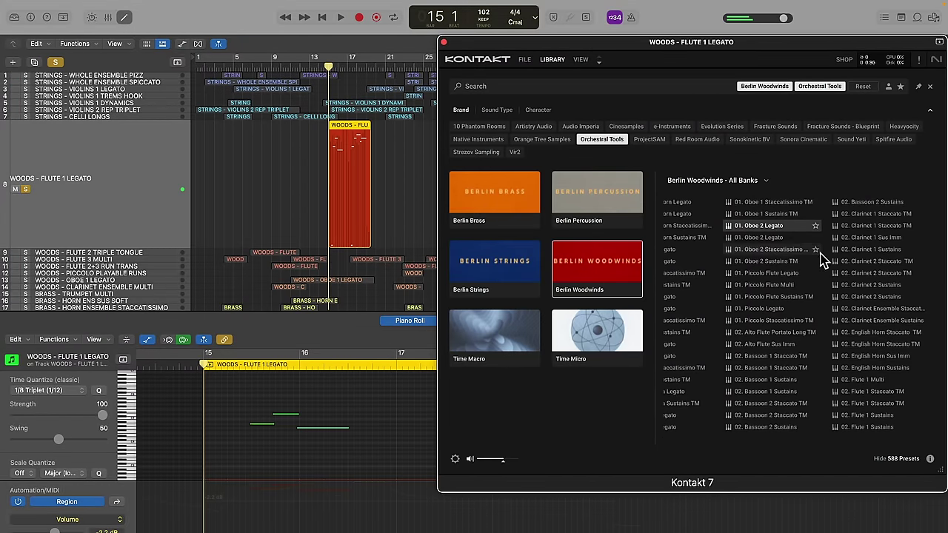
left_click(856, 260)
left_click(883, 344)
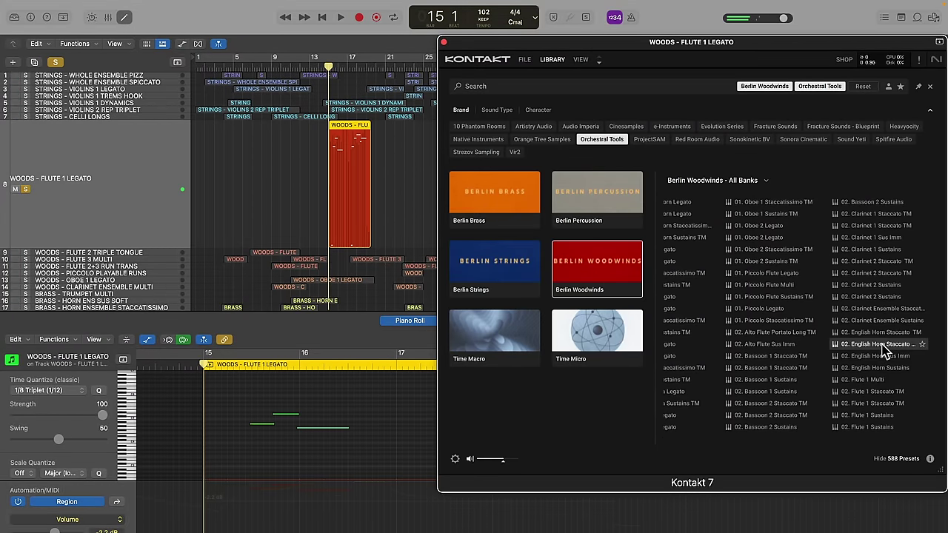
left_click(882, 391)
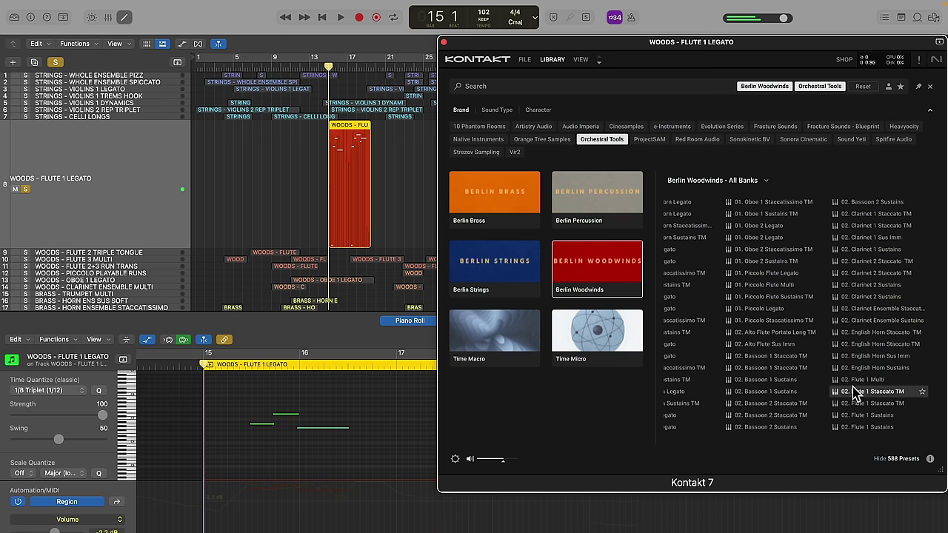
Audition the 02. Bassoon 1 Sustains and 01. Clarinet 2 Legato presets, and close the library browser.
left_click(765, 391)
scroll(763, 394, "left", 5)
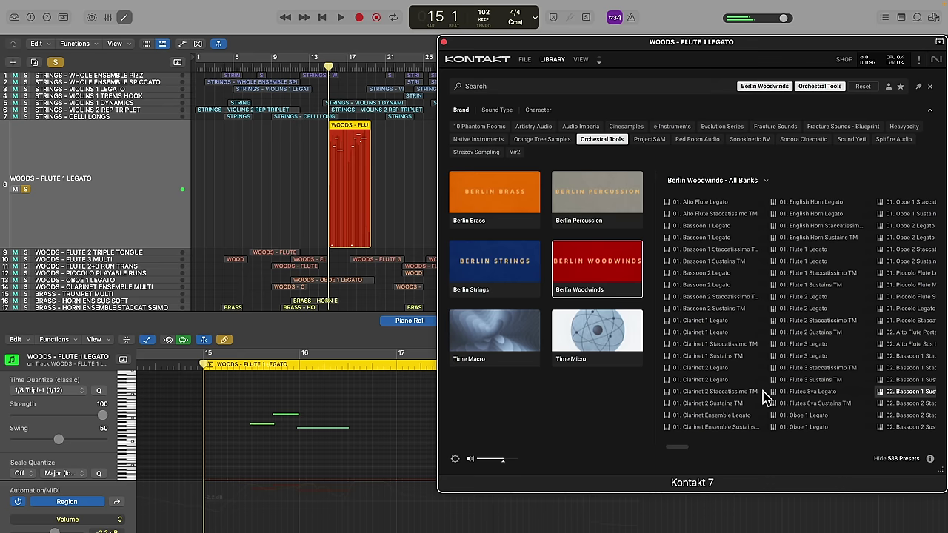
left_click(707, 381)
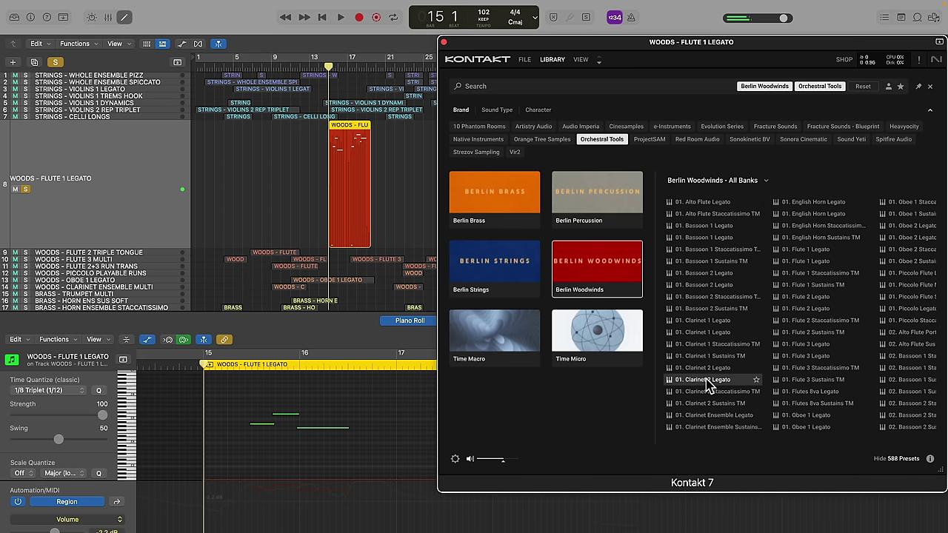
left_click(553, 60)
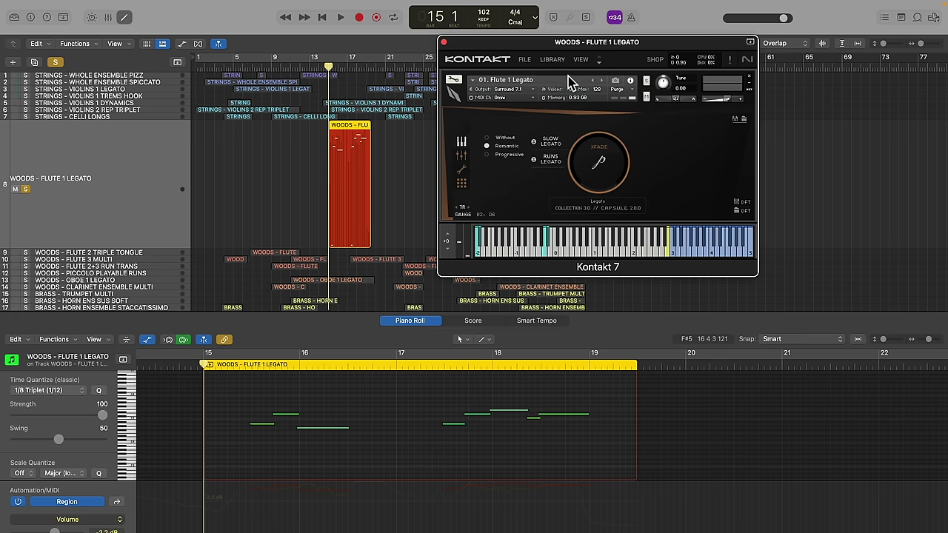
Play back the Flute 1 Legato and Flute 2 Triple Tongue parts.
key("space")
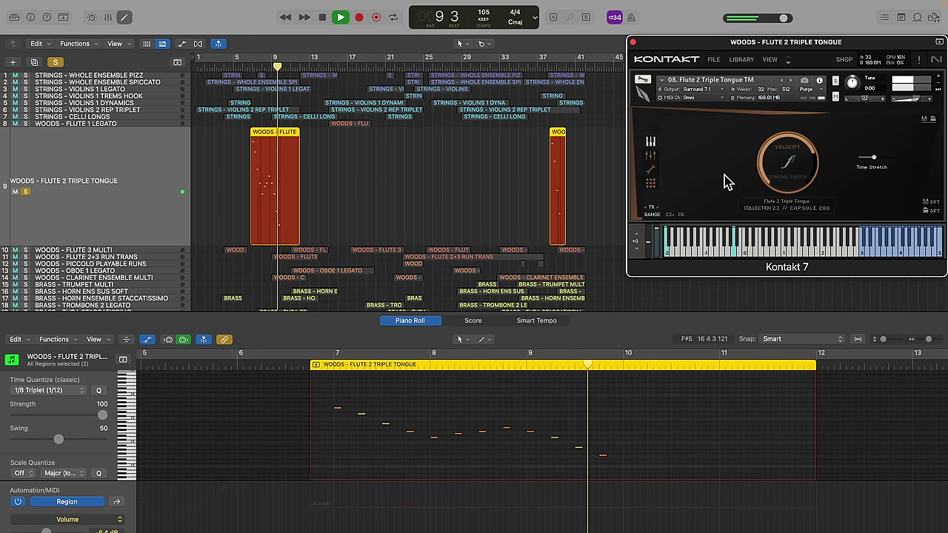
key("space")
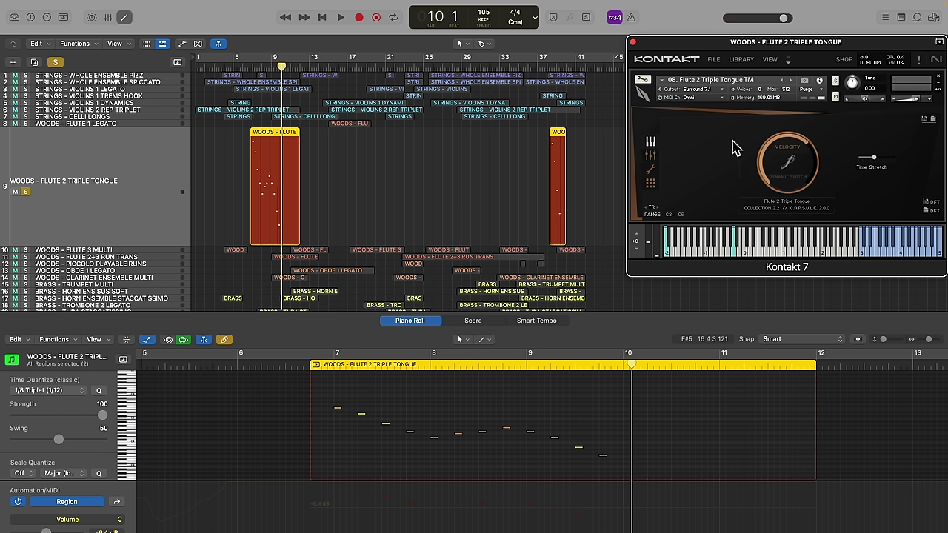
Open the library's "tongue" results and audition the clarinet, Flutes 8va, Bassoon 2 and Piccolo Flute double tongue presets.
left_click(741, 59)
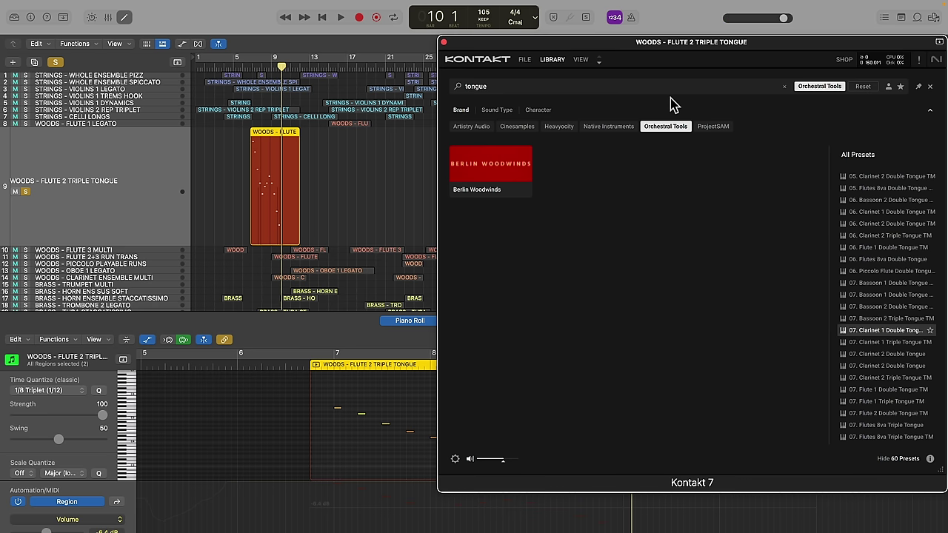
left_click(875, 177)
left_click(876, 190)
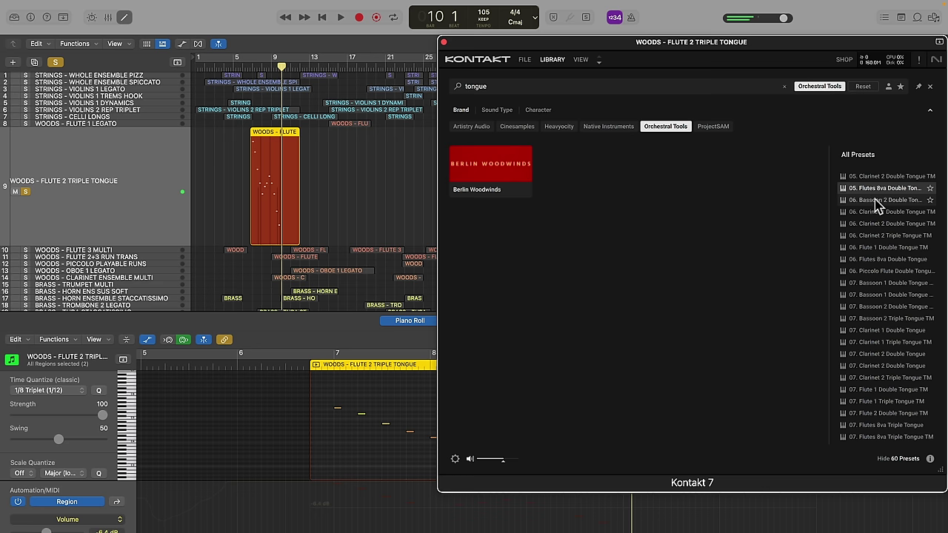
left_click(876, 201)
left_click(881, 274)
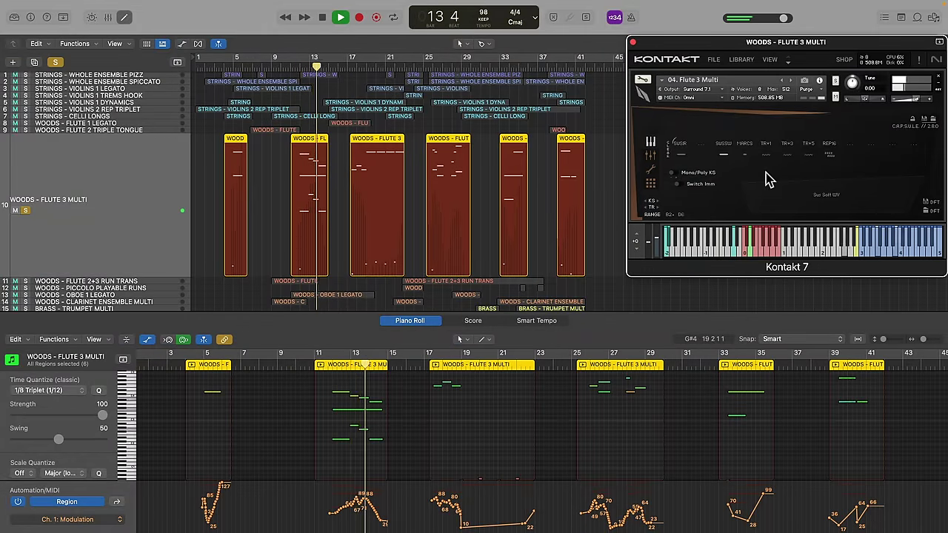
Play the Flute 3 Multi regions from bar 17, examining their notes and keyswitches in the piano roll.
left_click(428, 366)
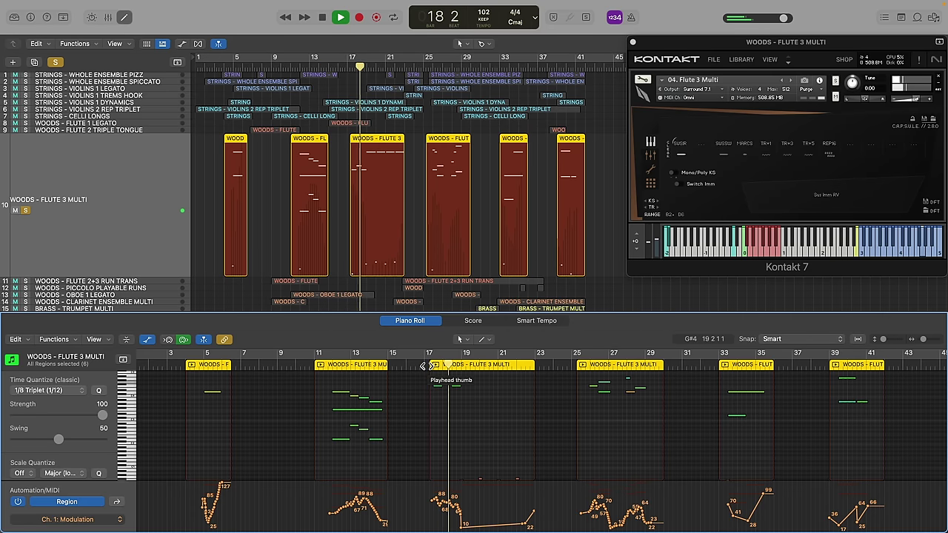
scroll(476, 411, "up", 3)
scroll(475, 411, "up", 3)
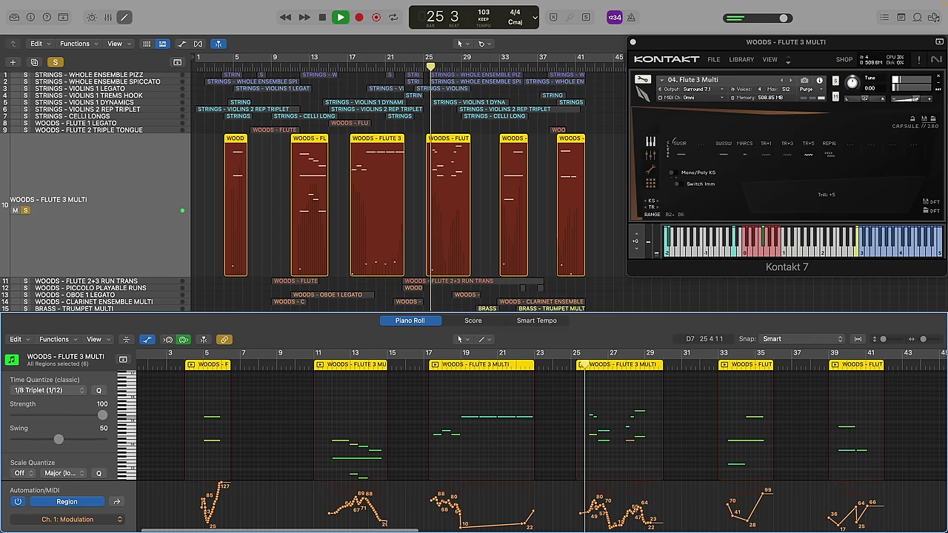
scroll(600, 398, "down", 4)
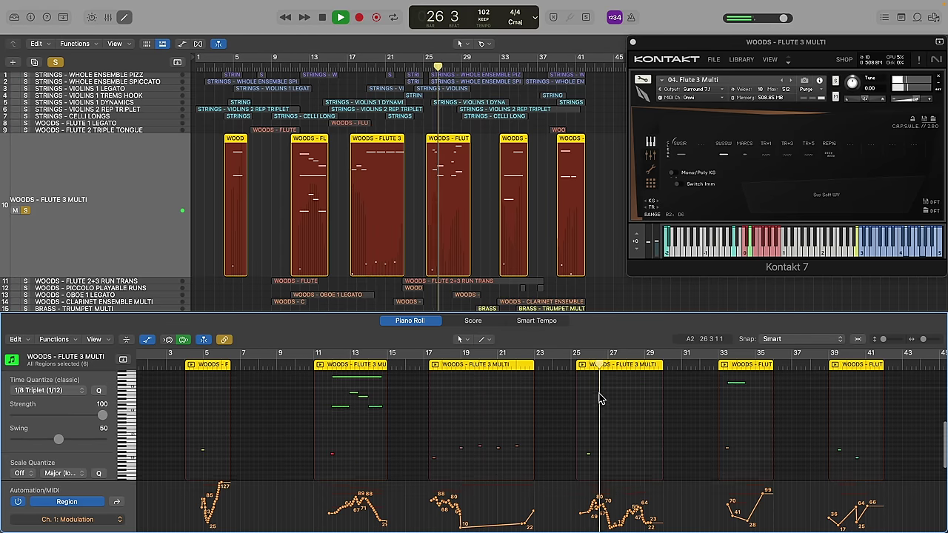
scroll(600, 398, "up", 3)
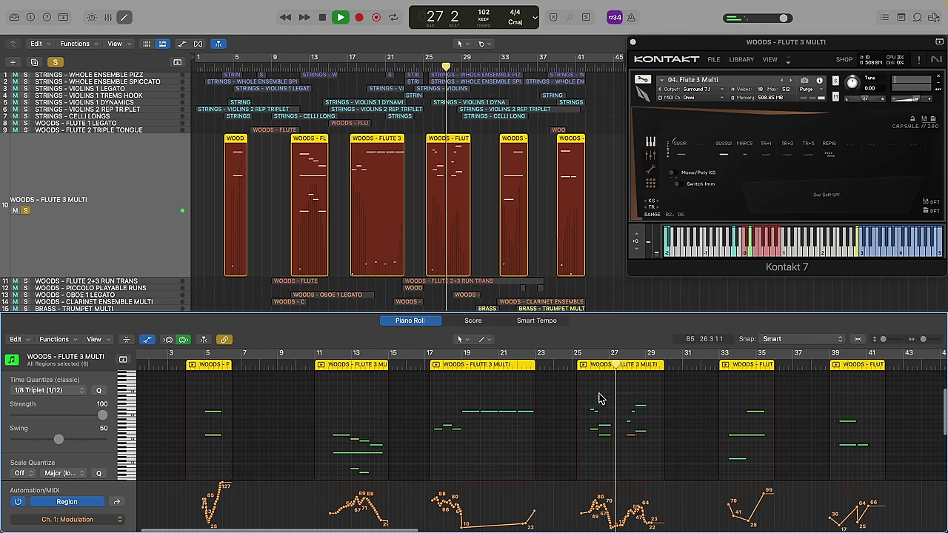
Stop the Flute 3 Multi playback and focus its Kontakt instrument to view the articulation list.
key("space")
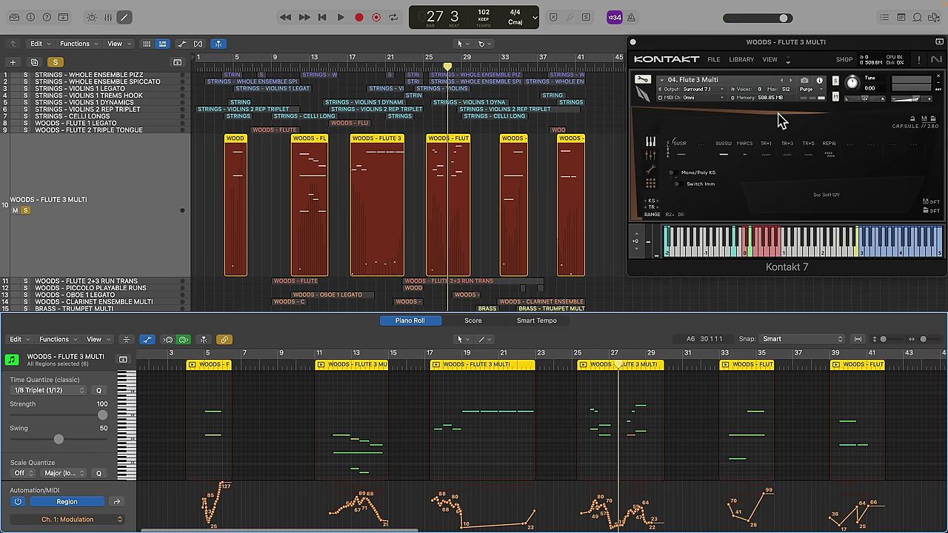
left_click(767, 155)
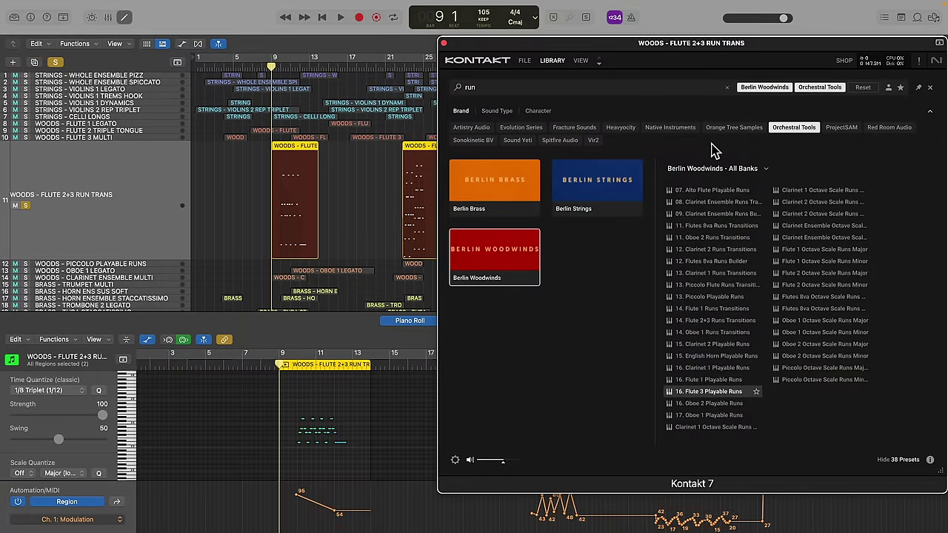
Audition the Flute 1 Octave Scale Runs Major and Minor, Oboe 1 Major and Piccolo Major run presets, and close the library browser.
left_click(824, 249)
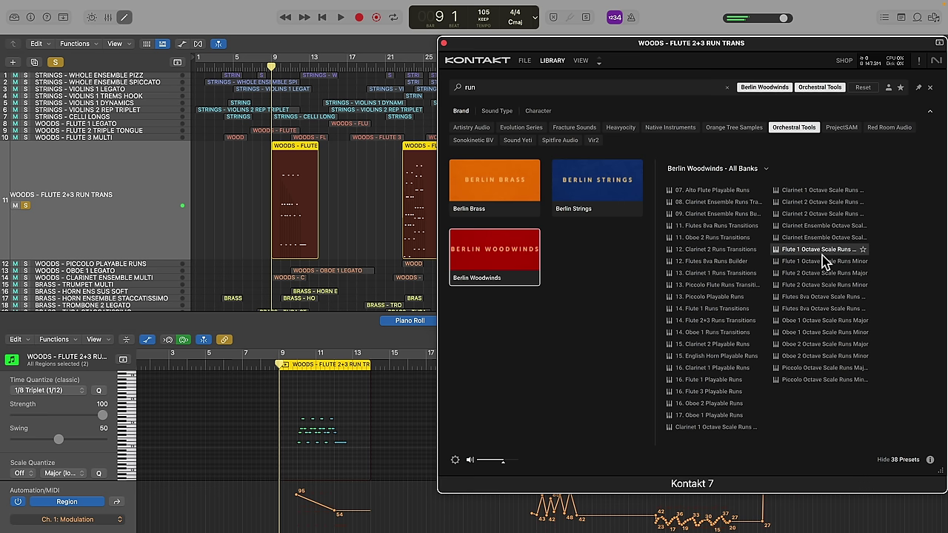
left_click(823, 262)
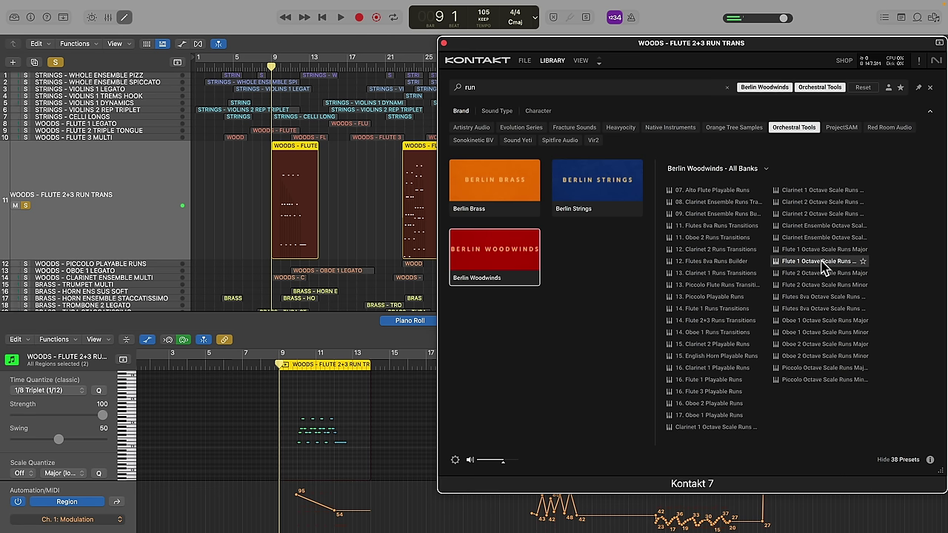
left_click(823, 320)
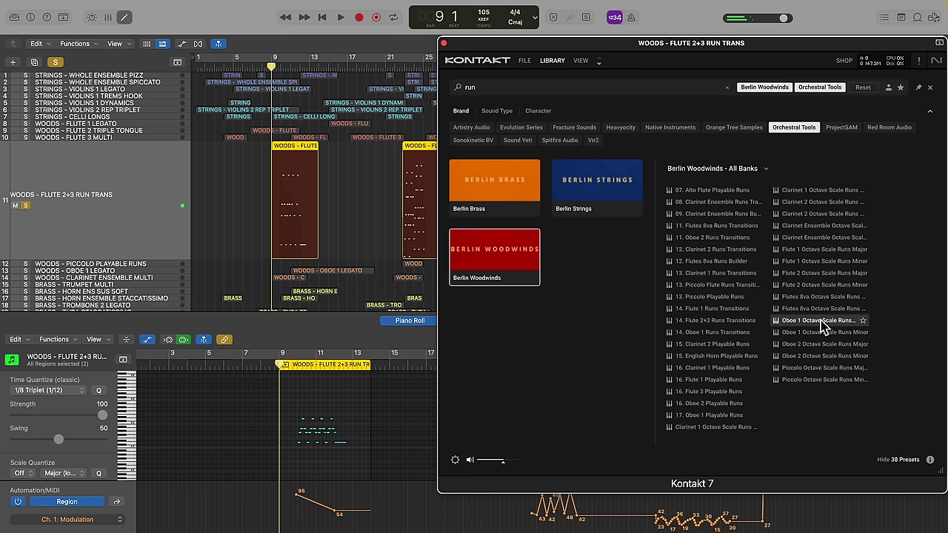
left_click(821, 368)
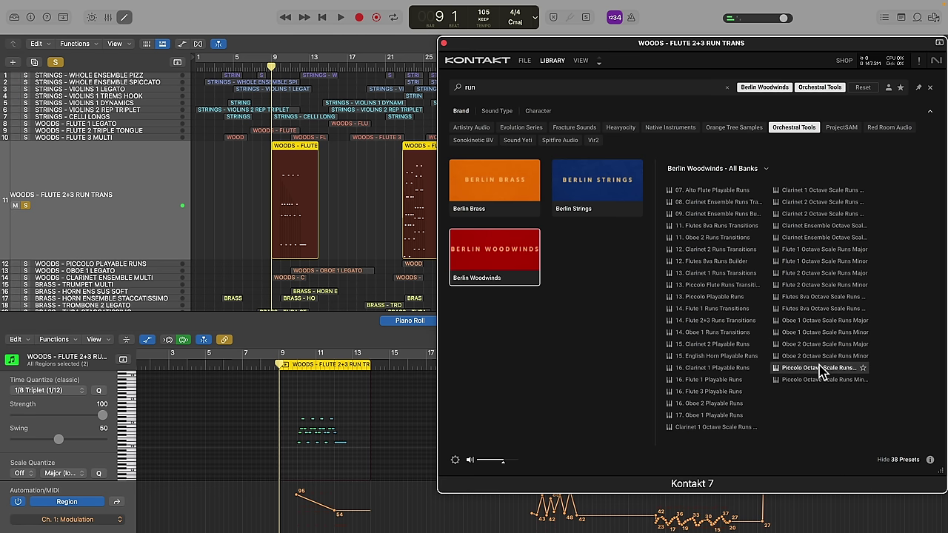
left_click(555, 62)
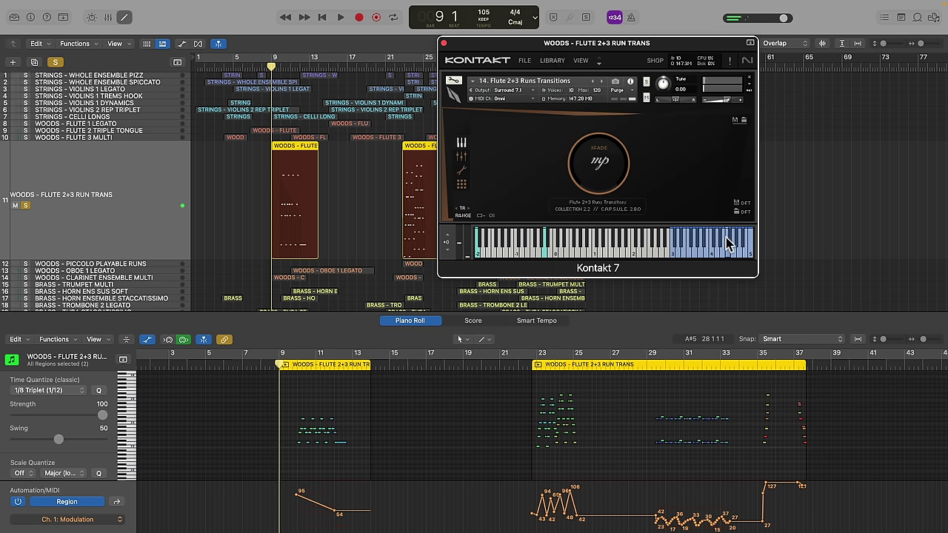
Play the Flute 2+3 Run Trans regions from bars 9 and 23, and the Oboe 1 Legato phrase from about bar 17.
key("space")
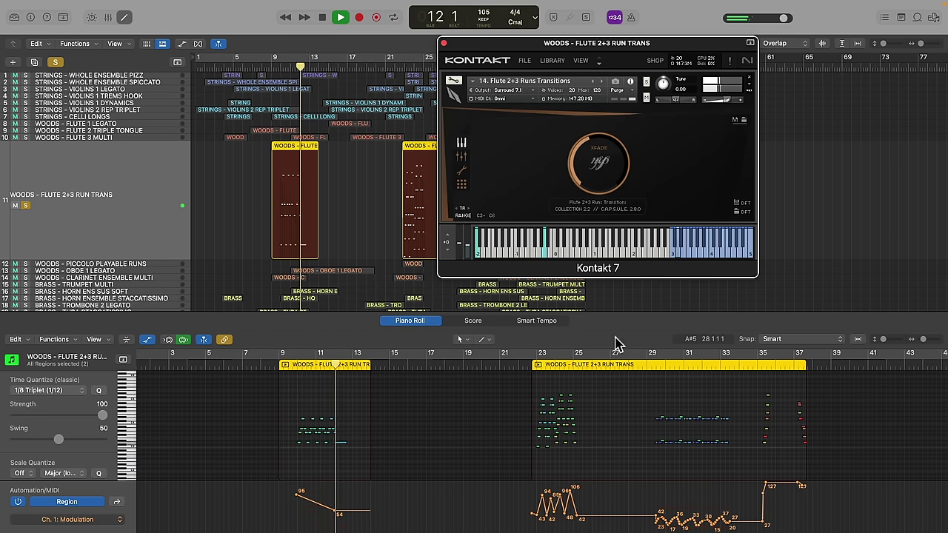
left_click(532, 368)
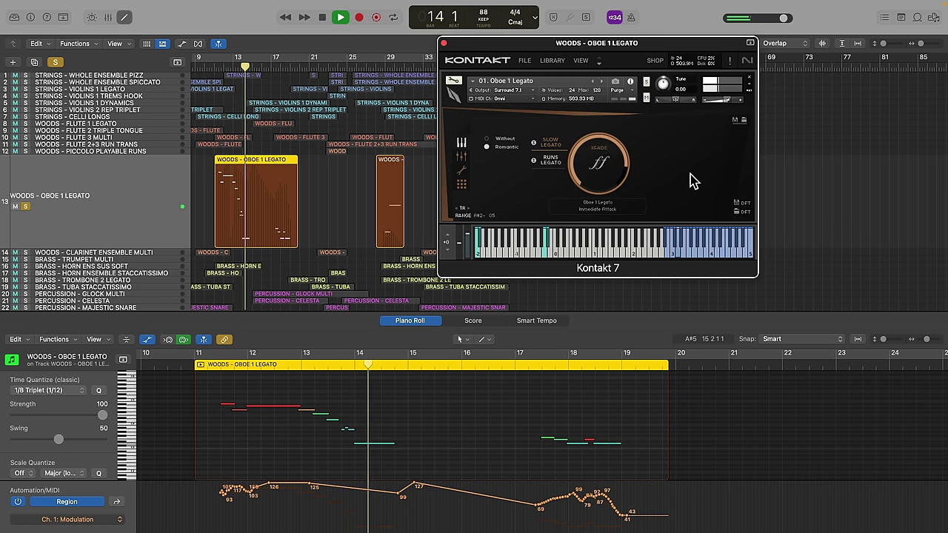
left_click(541, 374)
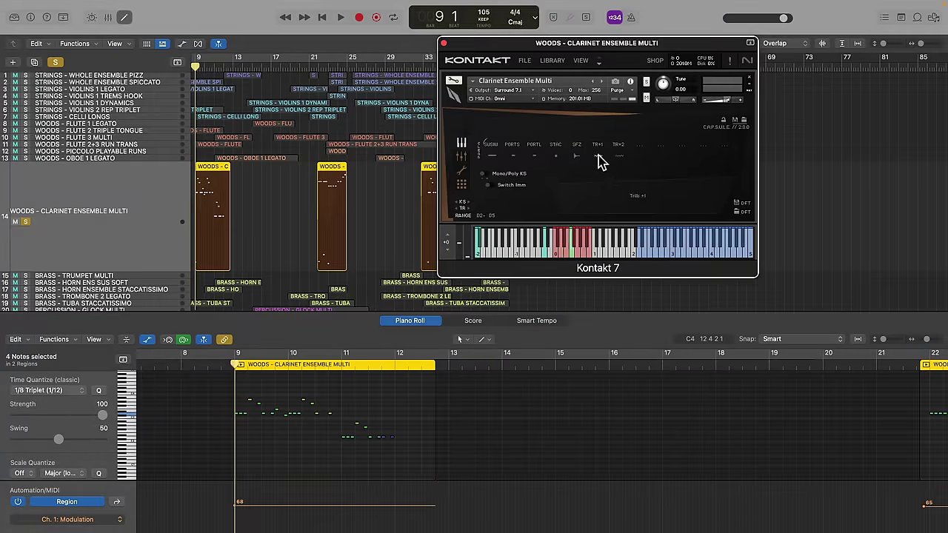
Play the Clarinet Ensemble Multi regions from bar 9 and about bar 22, following their notes and keyswitches in the piano roll.
key("space")
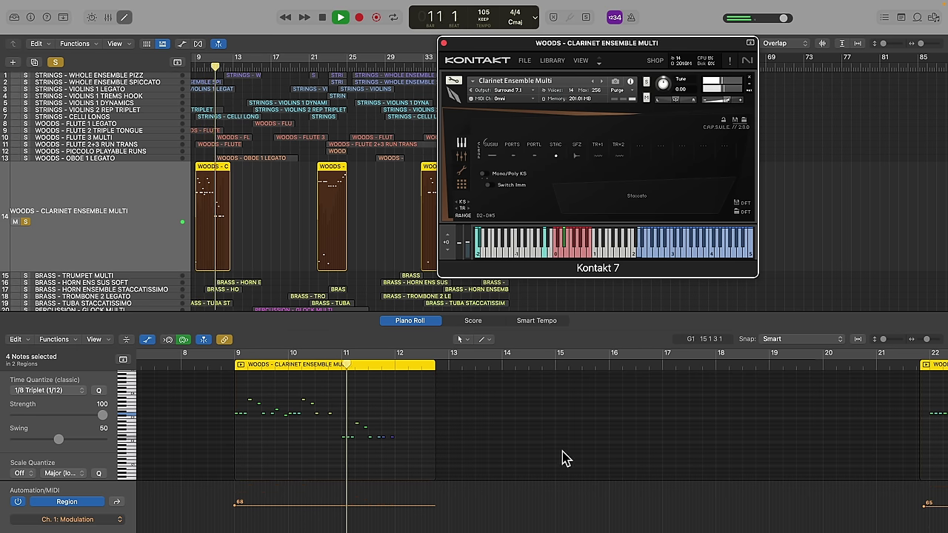
scroll(547, 438, "right", 5)
scroll(549, 436, "right", 6)
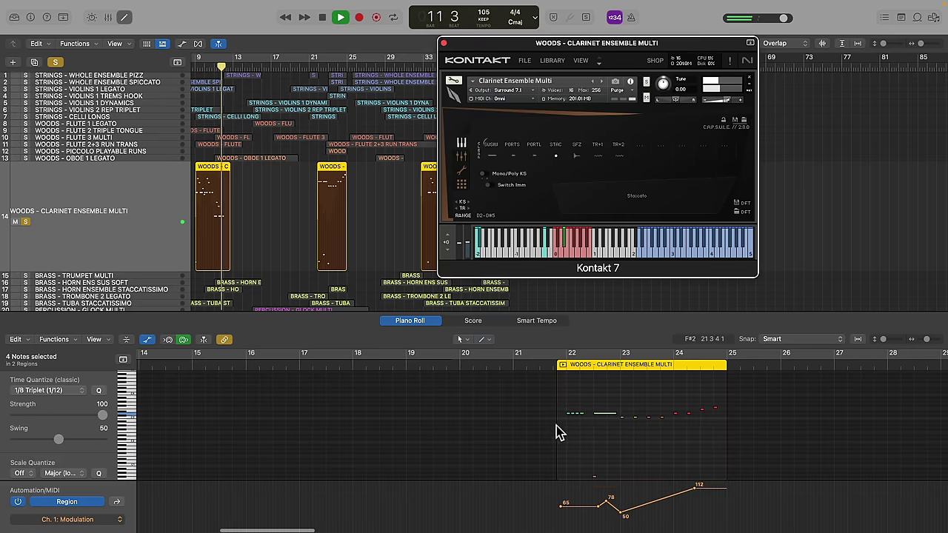
left_click(561, 368)
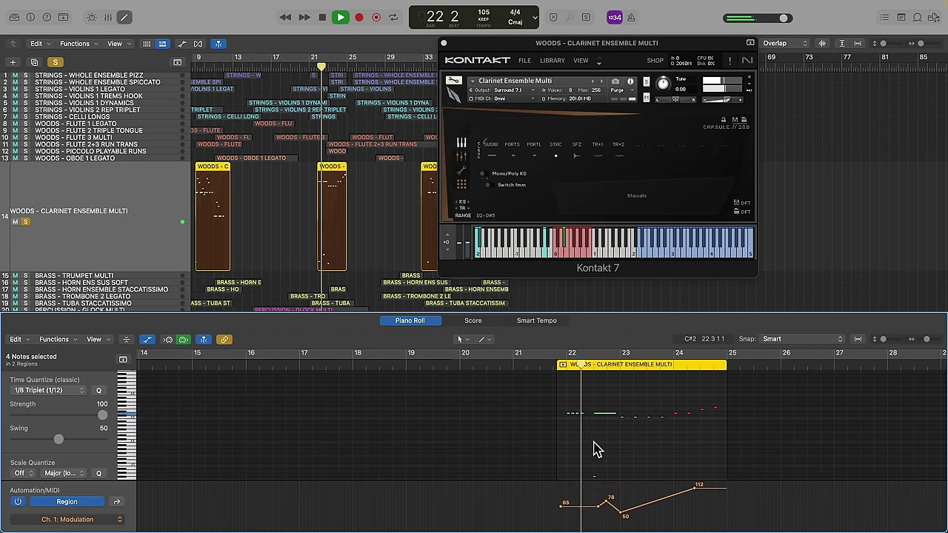
scroll(599, 452, "right", 1)
scroll(599, 452, "right", 2)
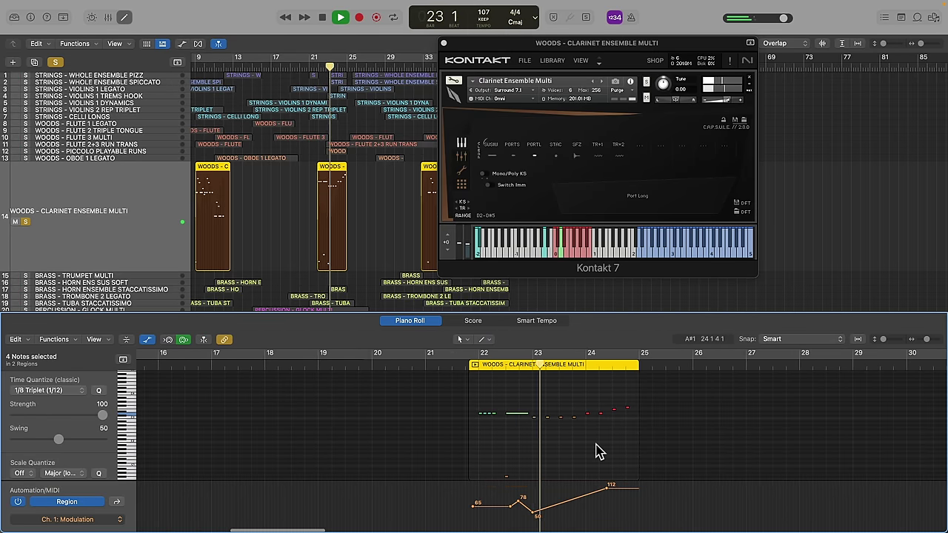
scroll(599, 452, "down", 1)
scroll(598, 452, "right", 2)
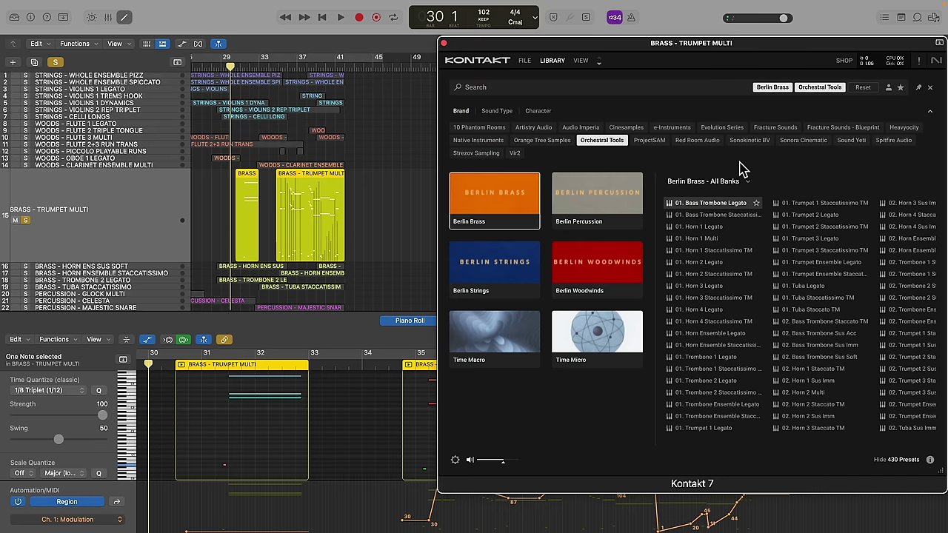
View the Berlin Brass bank categories and audition the Horn 2 and 3 Staccatissimo TM, Horn Ensemble Legato and Trombone 1 Staccatissimo presets.
left_click(737, 184)
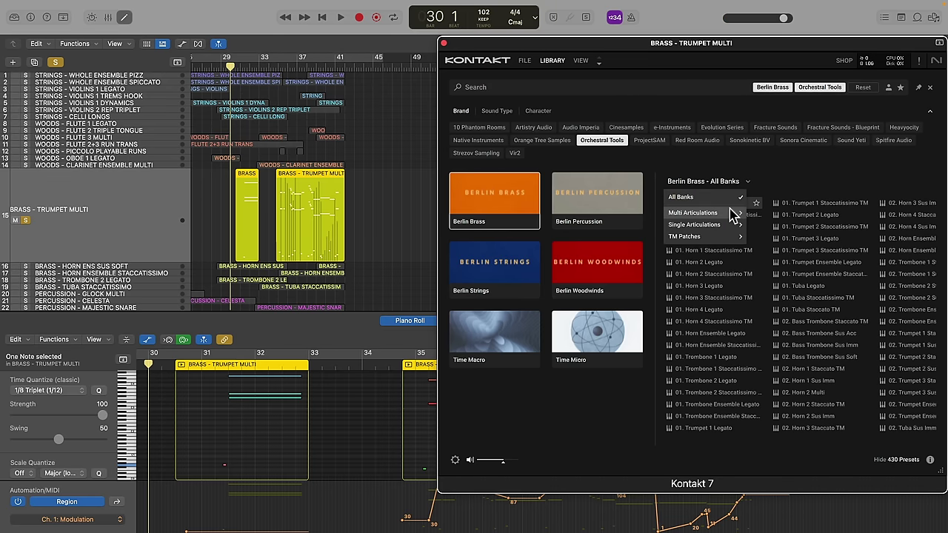
left_click(769, 171)
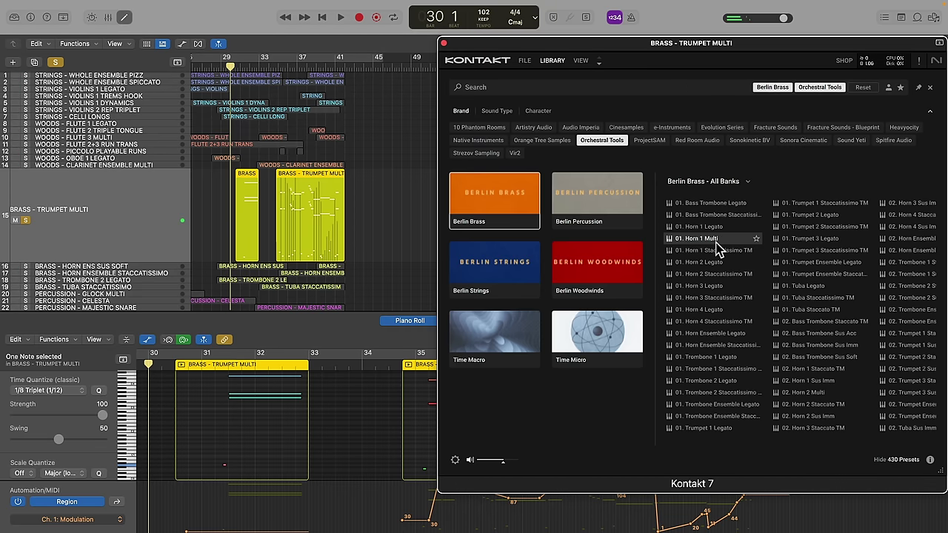
left_click(712, 275)
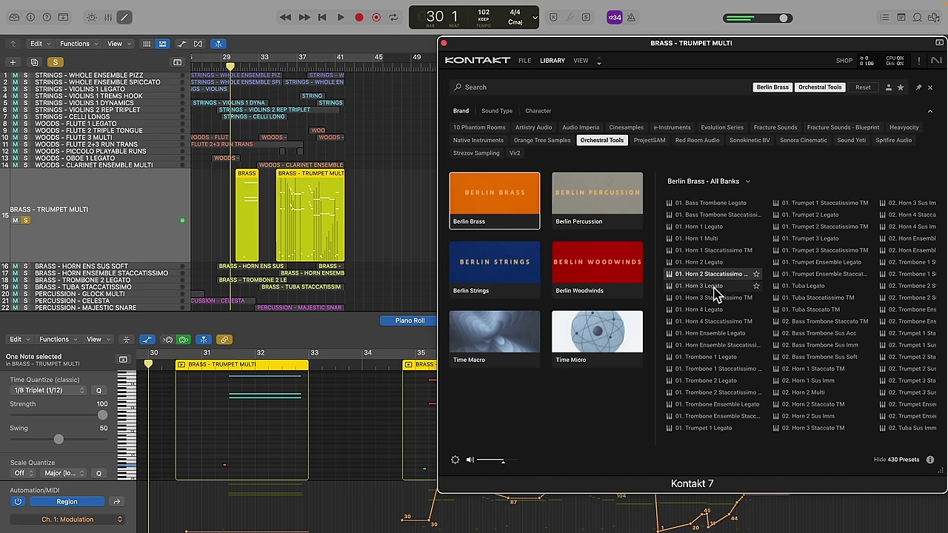
left_click(715, 298)
left_click(715, 335)
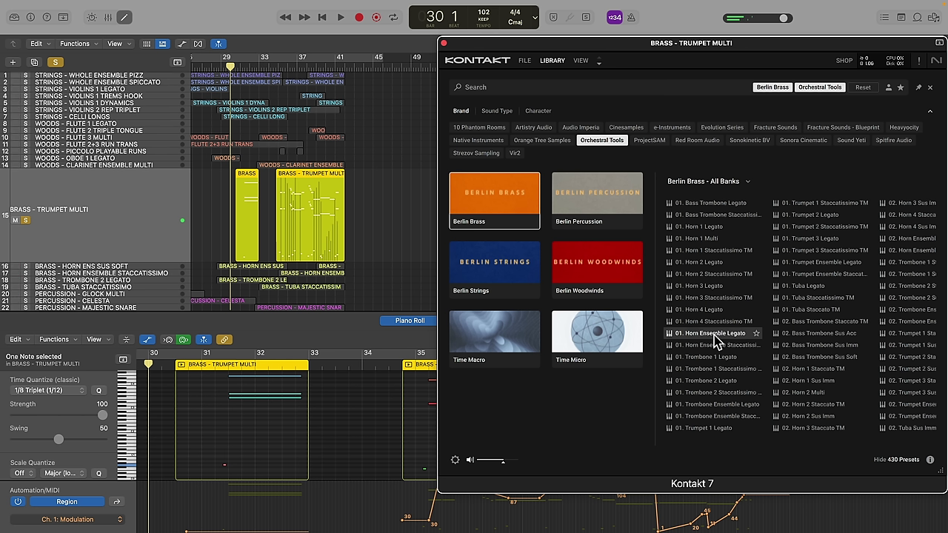
left_click(715, 371)
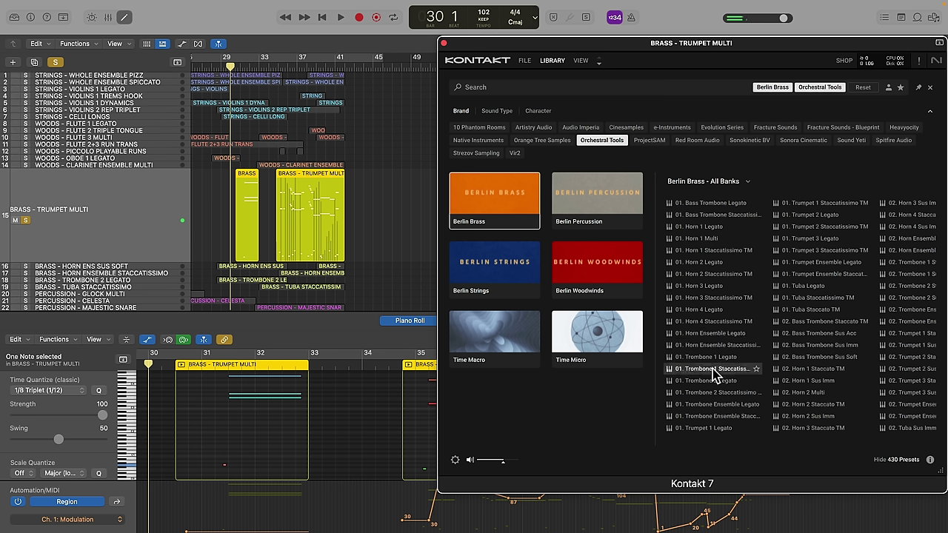
Audition the Trumpet 3 Legato, Tuba Staccatissimo TM, Tuba Staccato TM and Bass Trombone Sus Soft presets in Berlin Brass.
left_click(815, 239)
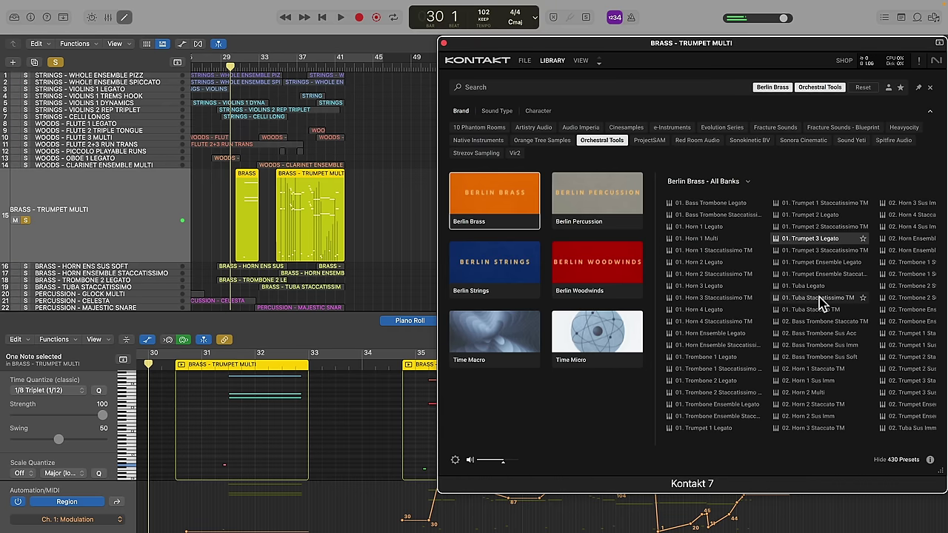
left_click(823, 297)
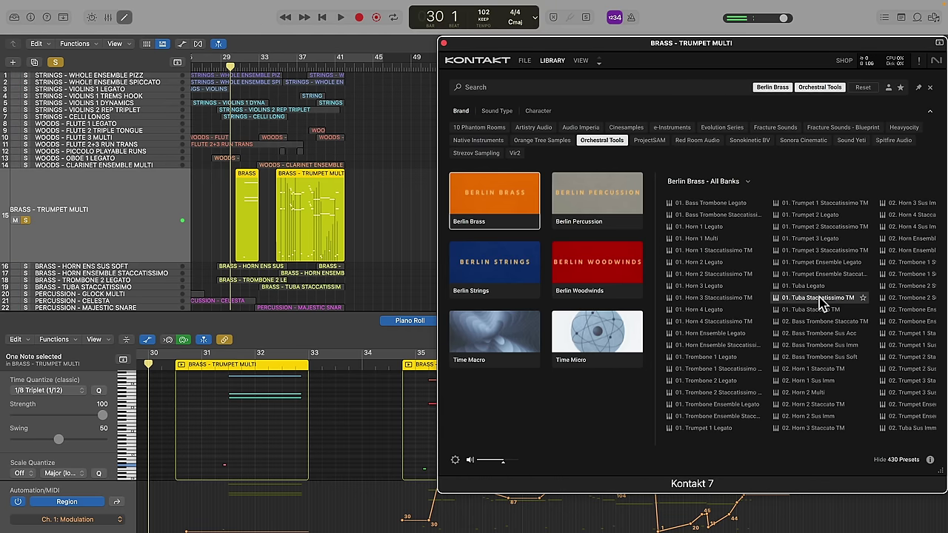
left_click(818, 311)
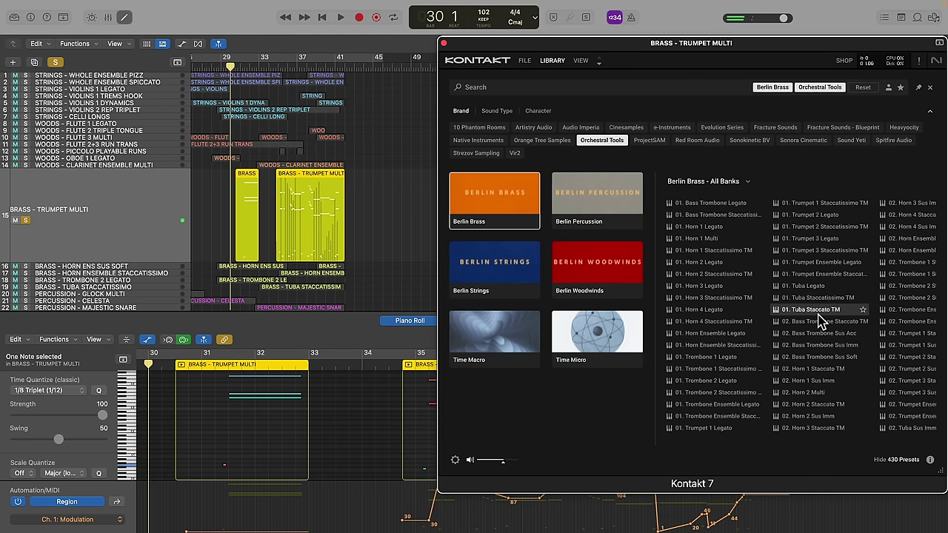
left_click(821, 299)
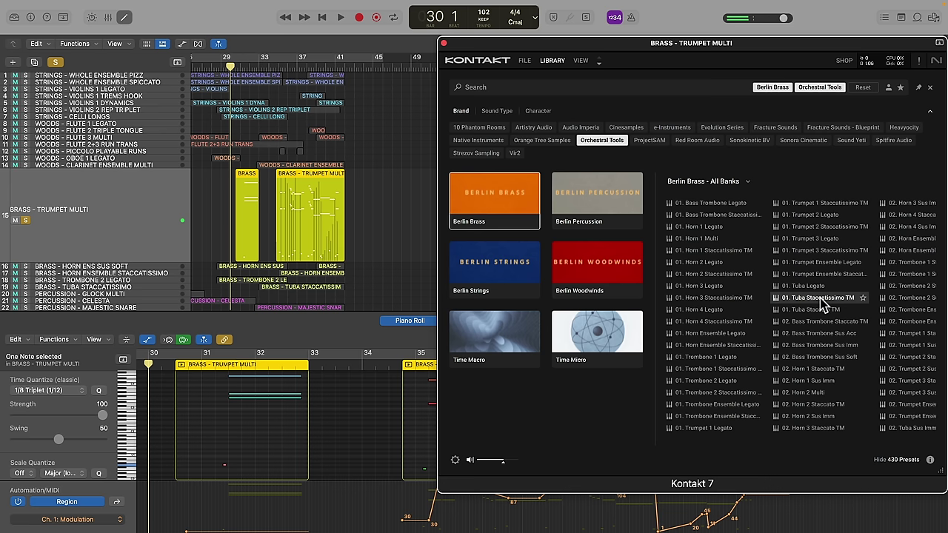
left_click(822, 357)
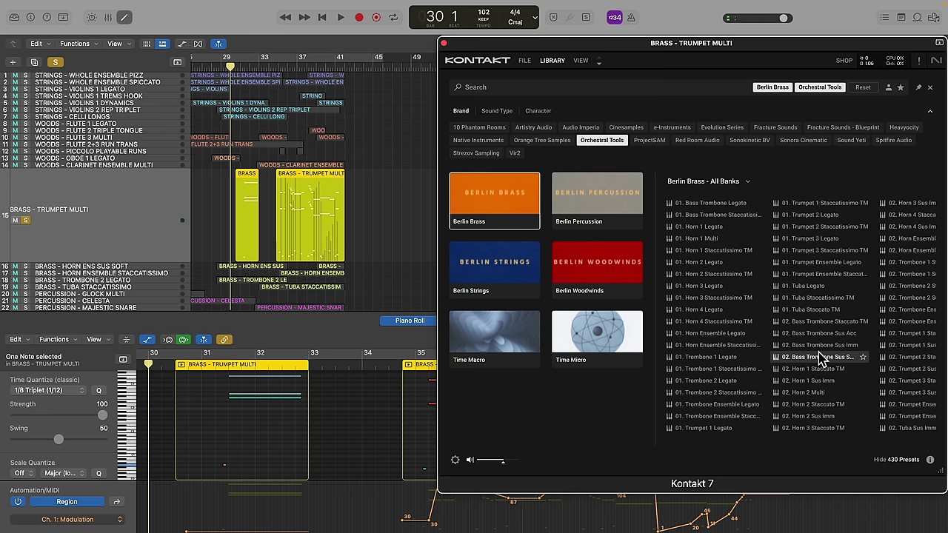